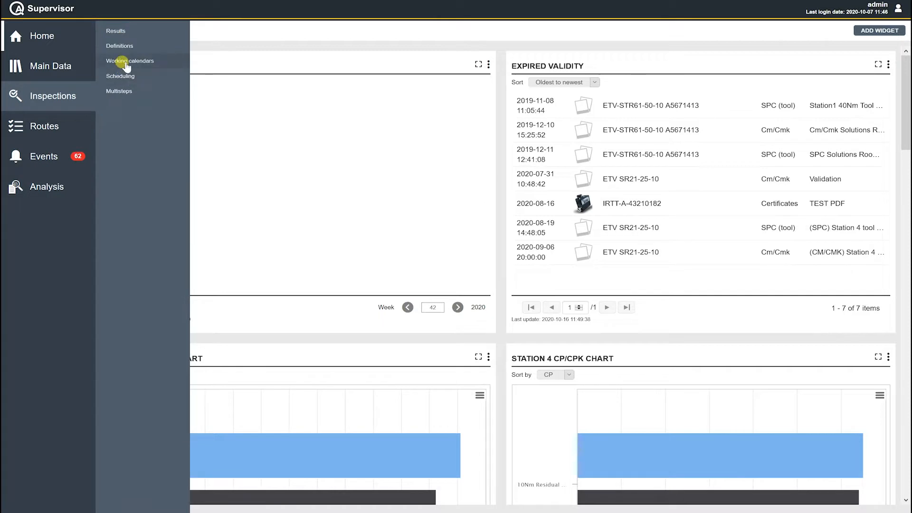
Open the inspection definitions and show those of Station4 Door Latch on the Door Line in Building AH's Solutions Room.
{"action": "left_click", "coordinate": [126, 49]}
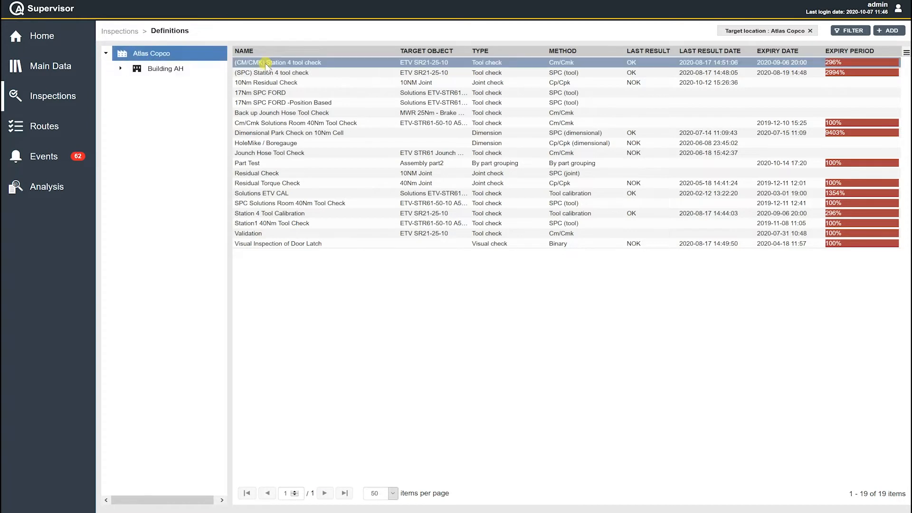
{"action": "left_click", "coordinate": [309, 124]}
{"action": "left_click", "coordinate": [280, 94]}
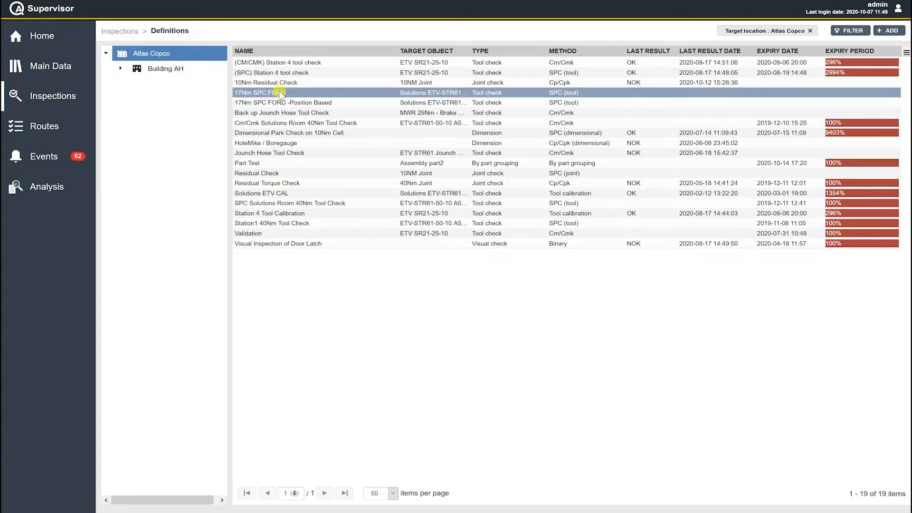
{"action": "left_click", "coordinate": [121, 69]}
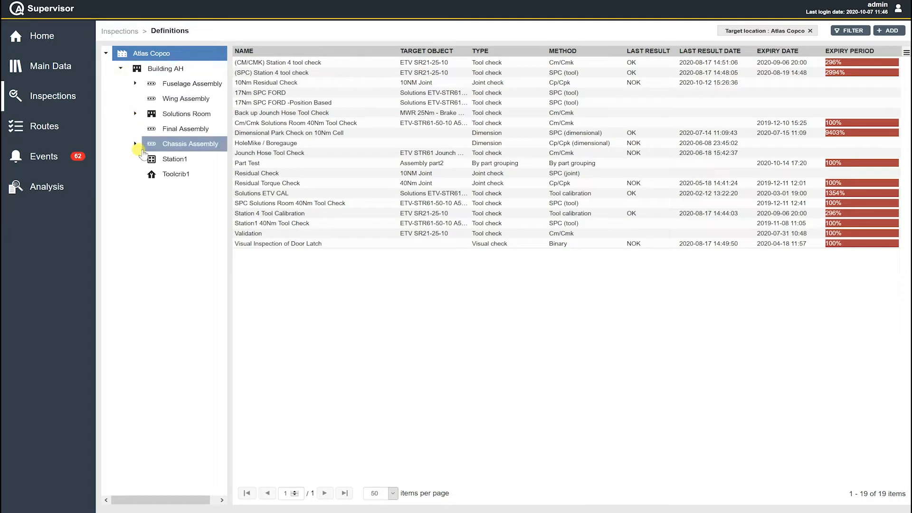
{"action": "left_click", "coordinate": [135, 113]}
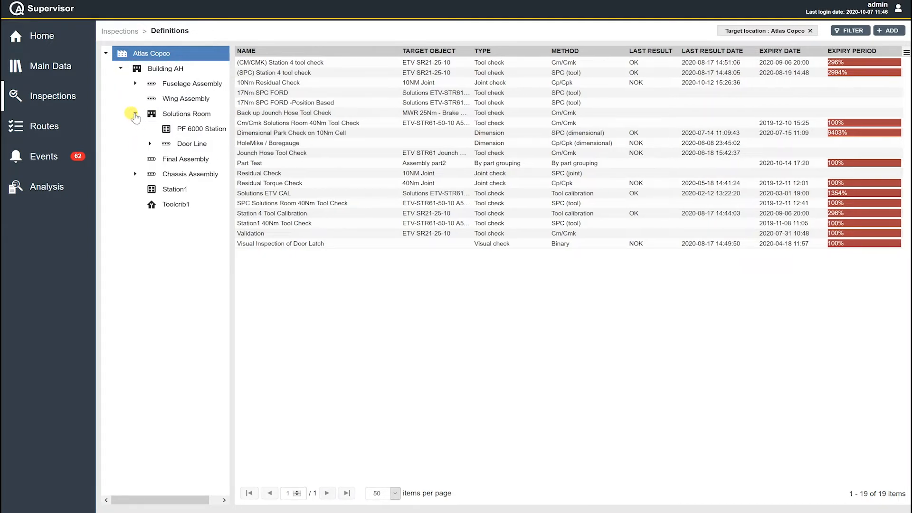
{"action": "left_click", "coordinate": [150, 144]}
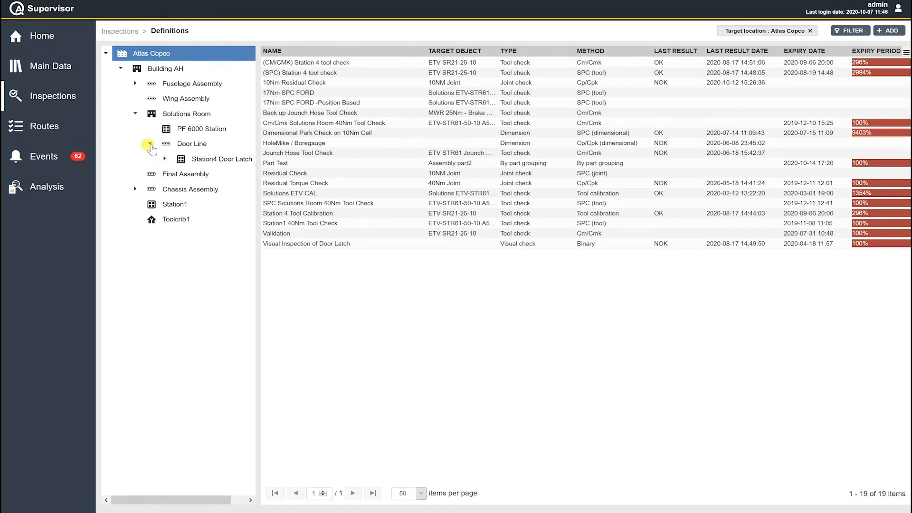
{"action": "left_click", "coordinate": [212, 164]}
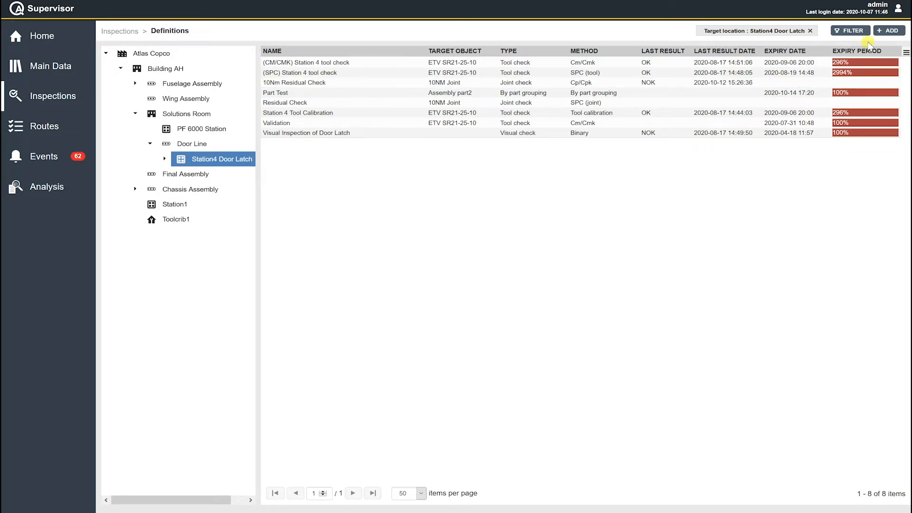
Start a new inspection definition named "Tool Test Cm/Cmk" with the type Tool check.
{"action": "left_click", "coordinate": [885, 33]}
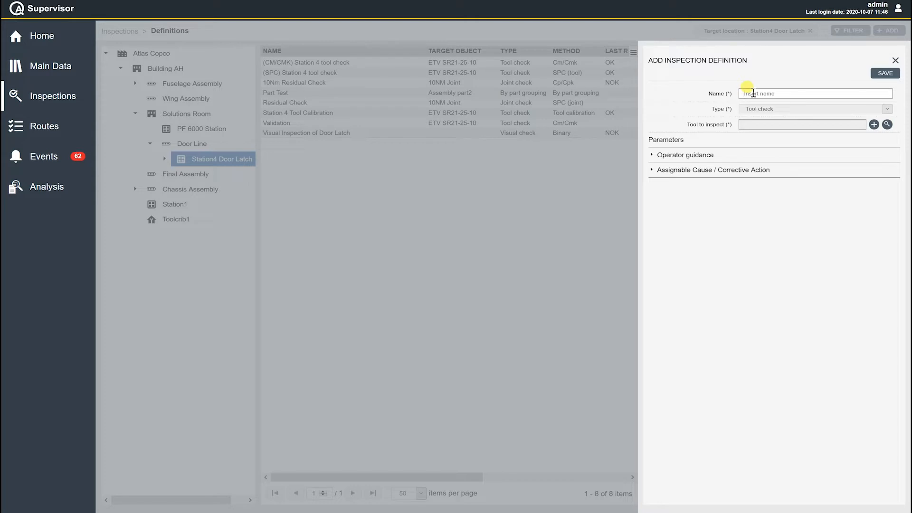
{"action": "left_click", "coordinate": [753, 94]}
{"action": "type", "text": "Tool Test Cm/Cmk"}
{"action": "left_click", "coordinate": [887, 109]}
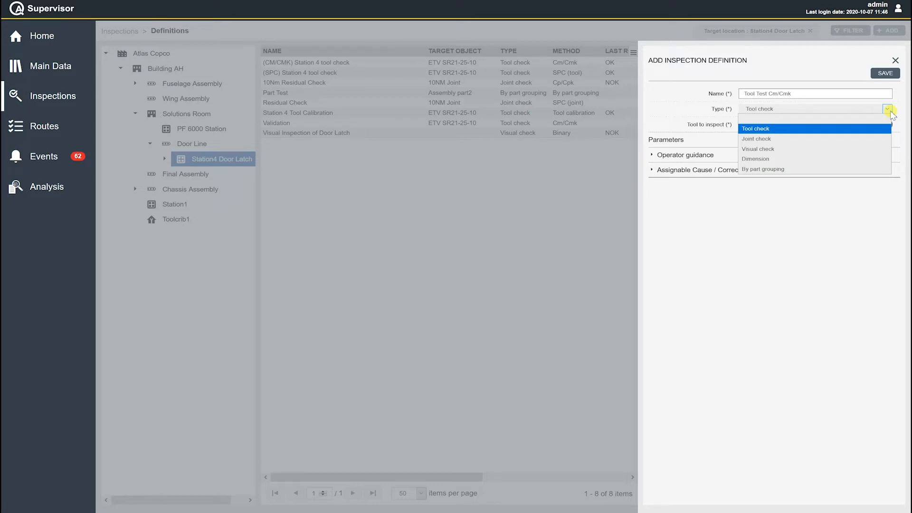
{"action": "left_click", "coordinate": [870, 110]}
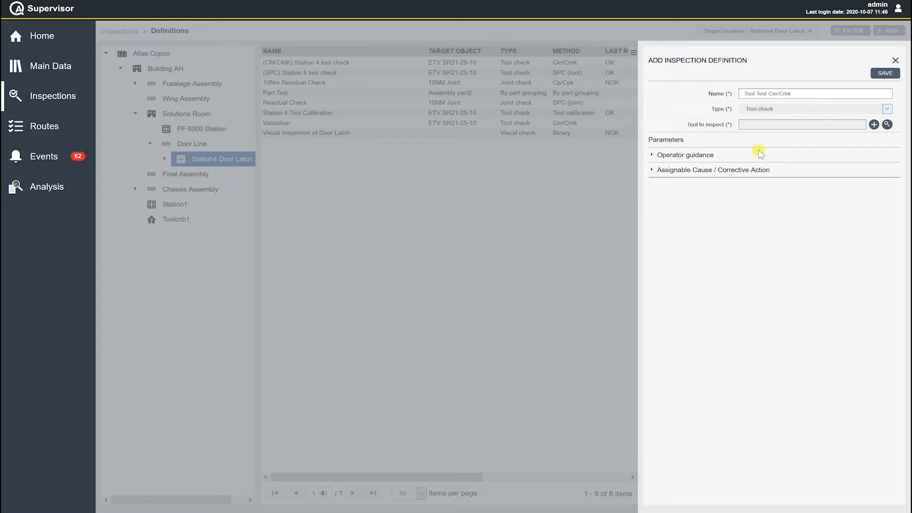
Assign the ETV SR21-25-10 as the tool to inspect and set the method to Cm/Cmk.
{"action": "left_click", "coordinate": [887, 125]}
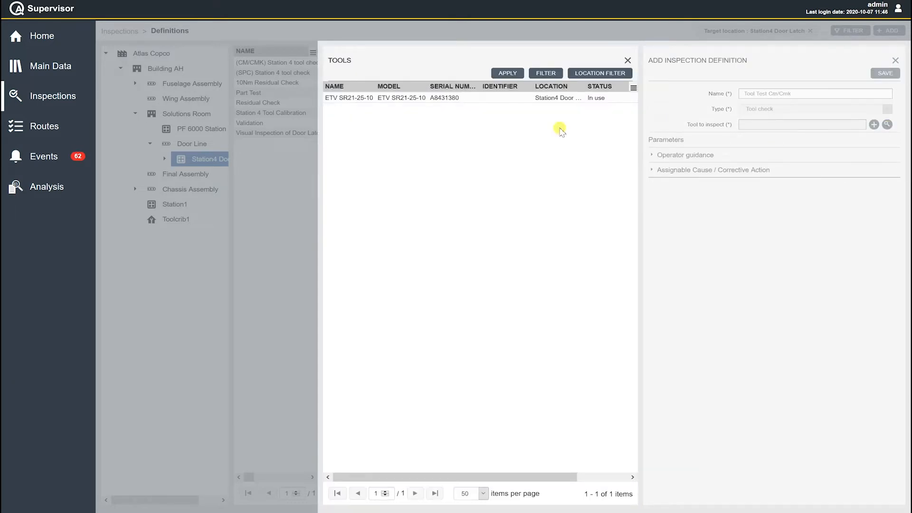
{"action": "left_click", "coordinate": [369, 98]}
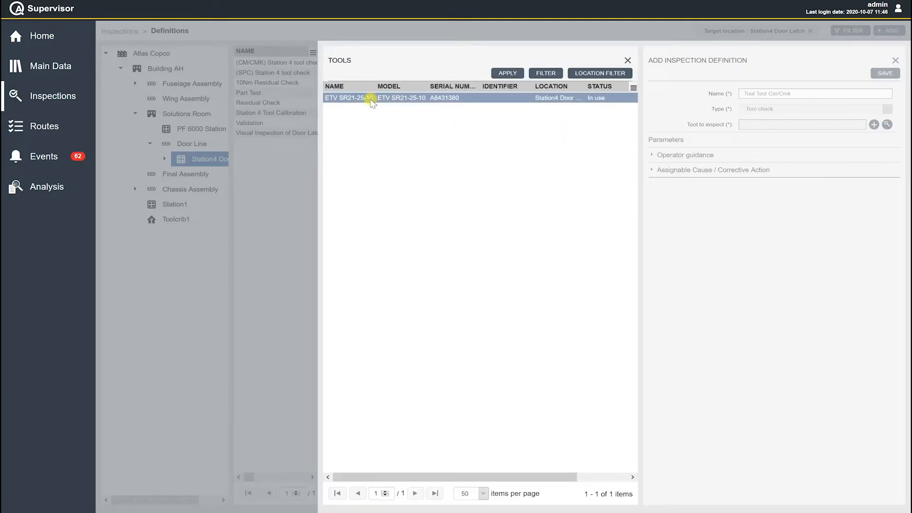
{"action": "left_click", "coordinate": [371, 100]}
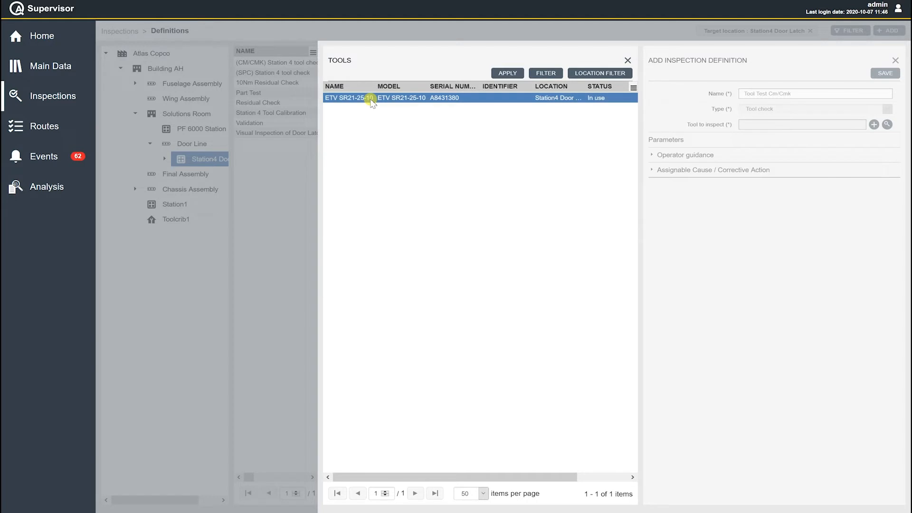
{"action": "left_click", "coordinate": [509, 75]}
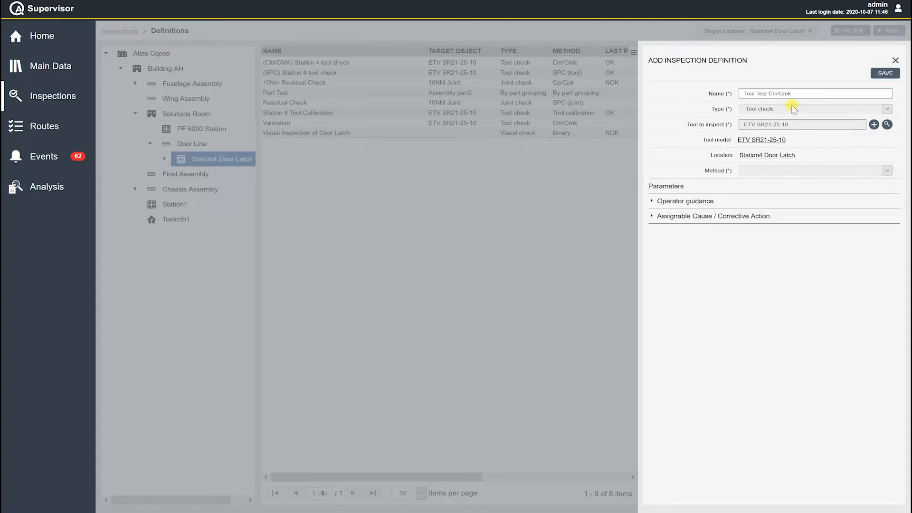
{"action": "left_click", "coordinate": [886, 172]}
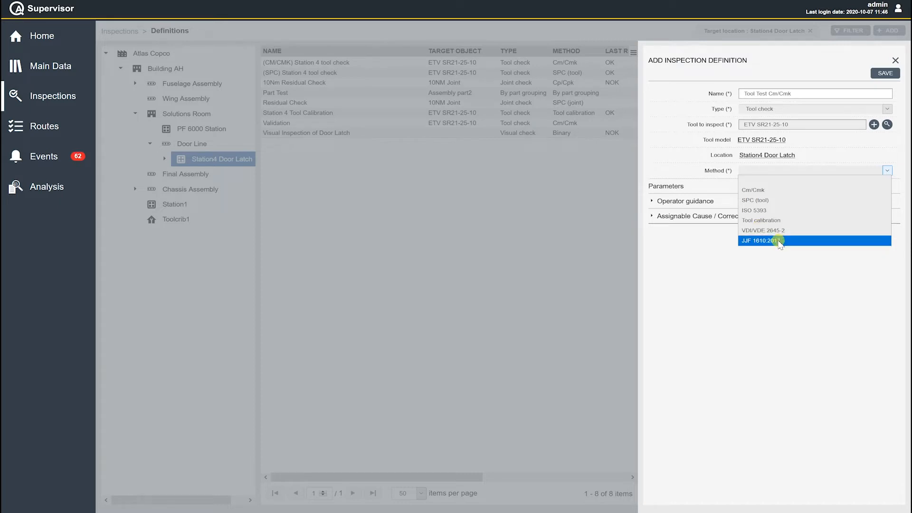
{"action": "left_click", "coordinate": [793, 193]}
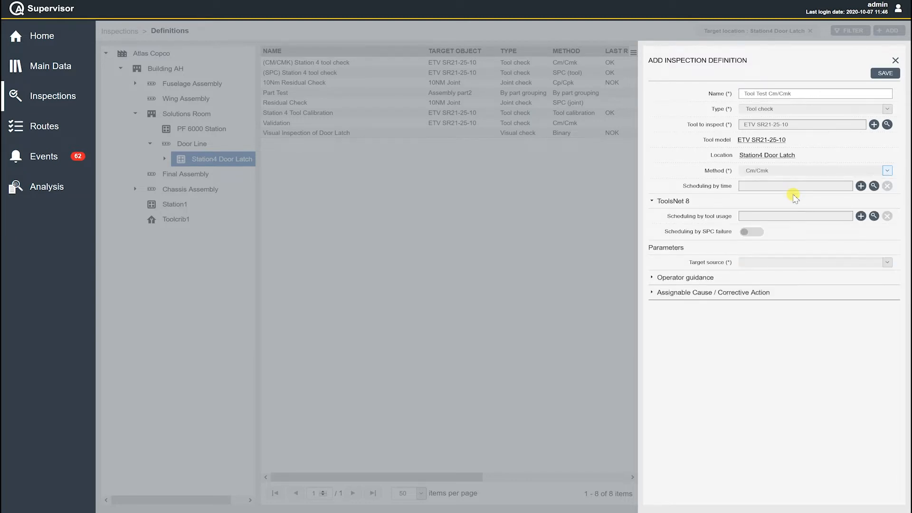
Preview the parameters of the Tool calibration method, and set the method back to Cm/Cmk.
{"action": "left_click", "coordinate": [887, 171]}
{"action": "left_click", "coordinate": [757, 220]}
{"action": "left_click", "coordinate": [887, 171]}
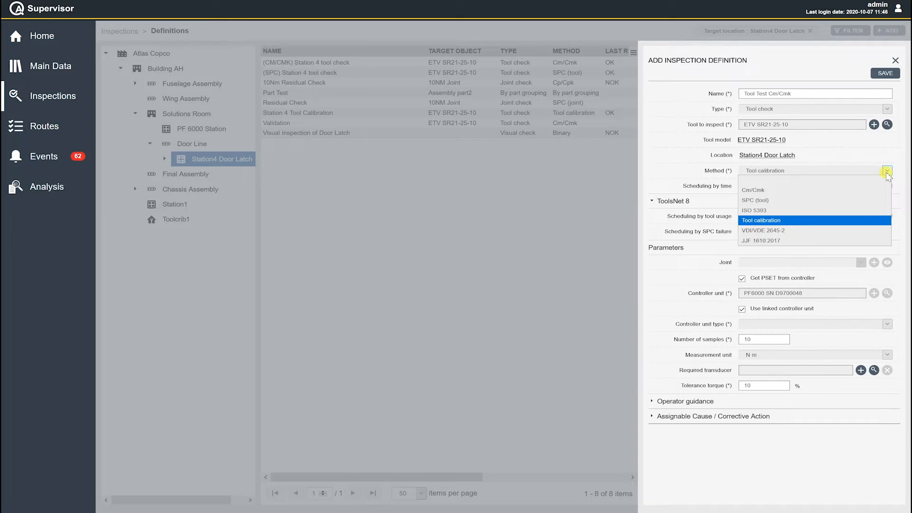
{"action": "left_click", "coordinate": [782, 192]}
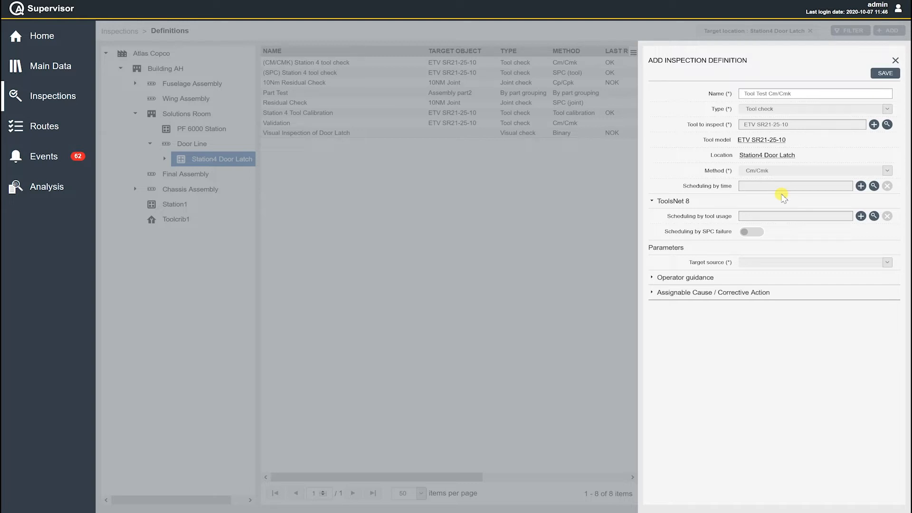
Assign the Quarterly Cm/CmK Tool Testing schedule as the definition's scheduling by time.
{"action": "left_click", "coordinate": [875, 186]}
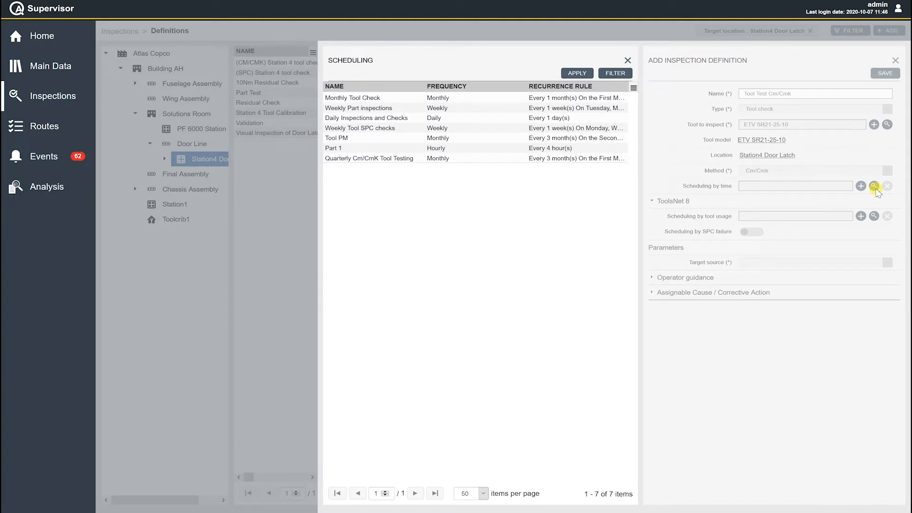
{"action": "left_click", "coordinate": [373, 159]}
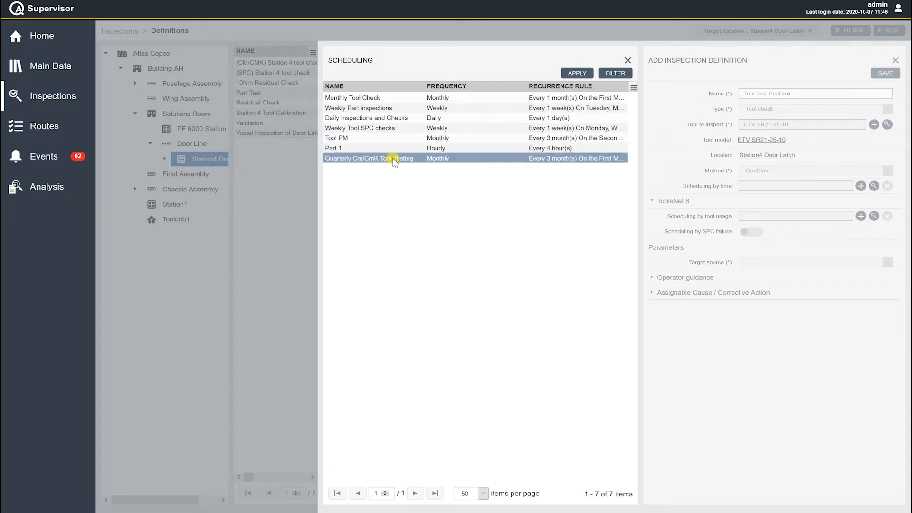
{"action": "left_click", "coordinate": [475, 161]}
{"action": "left_click", "coordinate": [546, 161]}
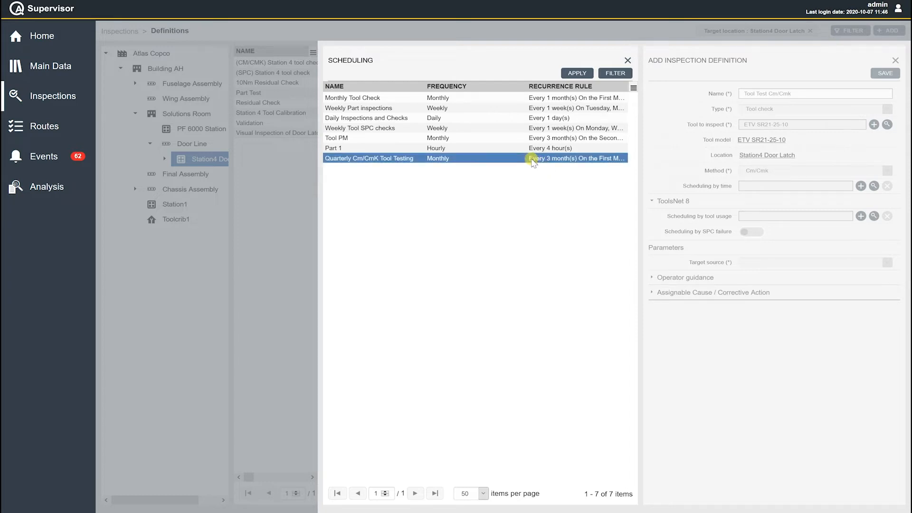
{"action": "left_click", "coordinate": [576, 73]}
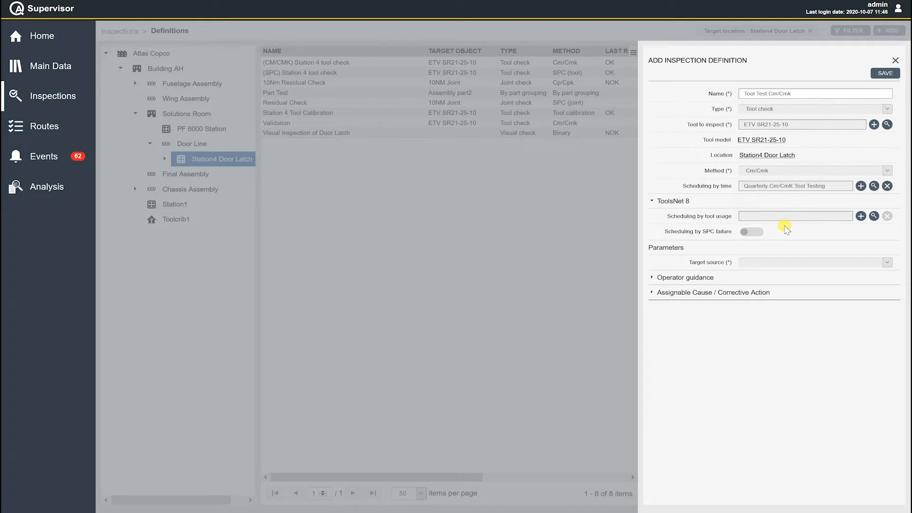
{"action": "left_click", "coordinate": [874, 217]}
{"action": "left_click", "coordinate": [457, 98]}
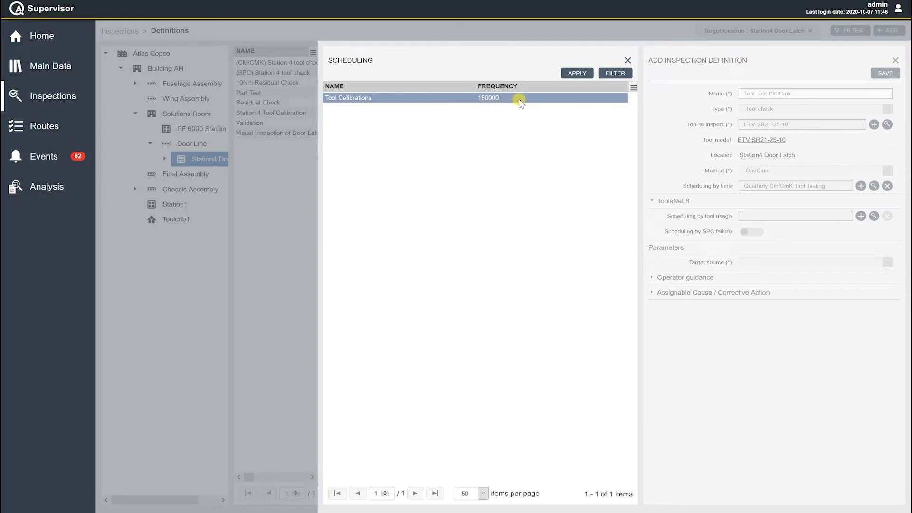
{"action": "left_click", "coordinate": [627, 60]}
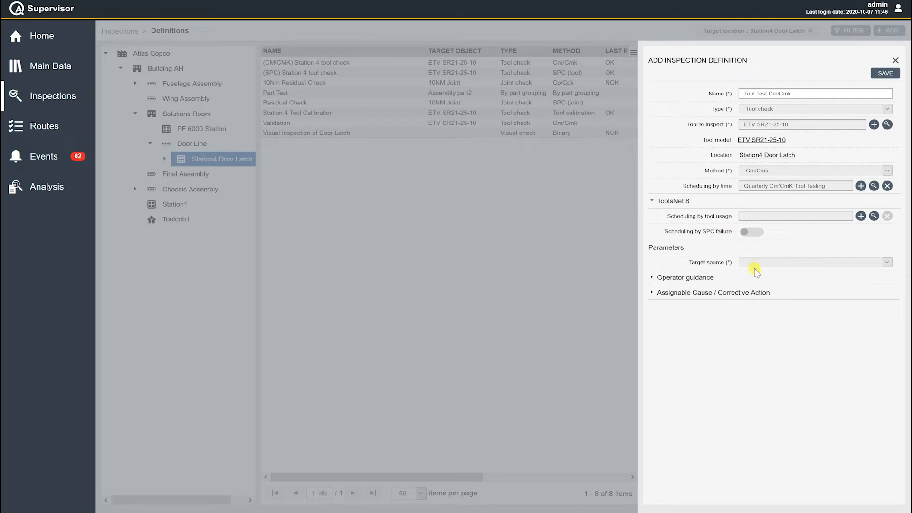
Set the parameters to a Position based target source, the 10NM Joint and the Only torque check type.
{"action": "left_click", "coordinate": [888, 264]}
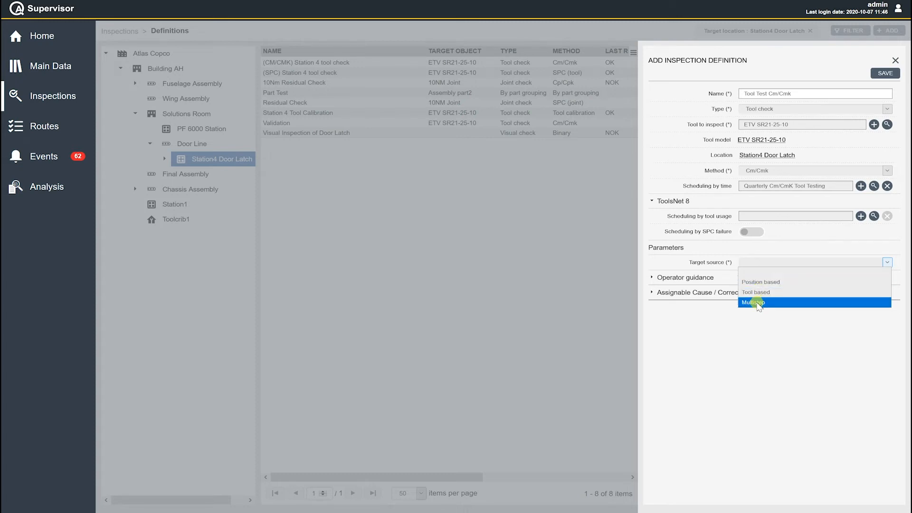
{"action": "left_click", "coordinate": [769, 283]}
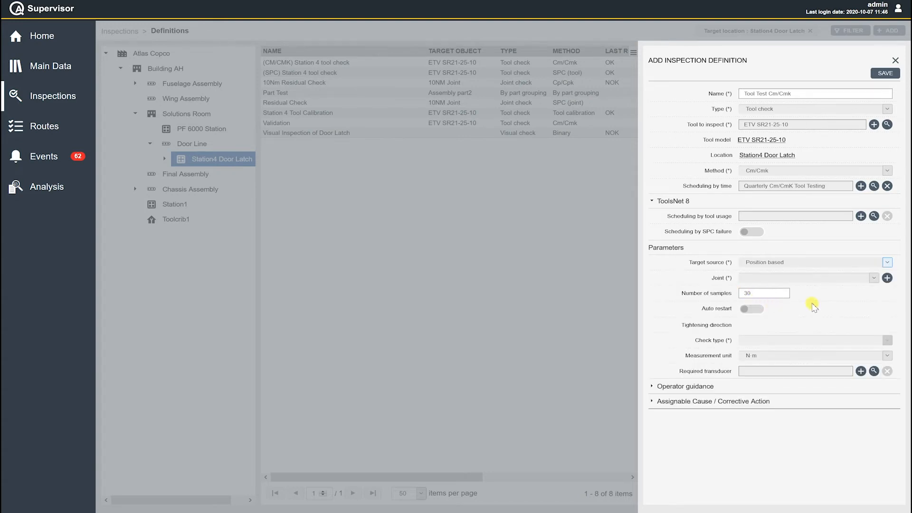
{"action": "left_click", "coordinate": [874, 279]}
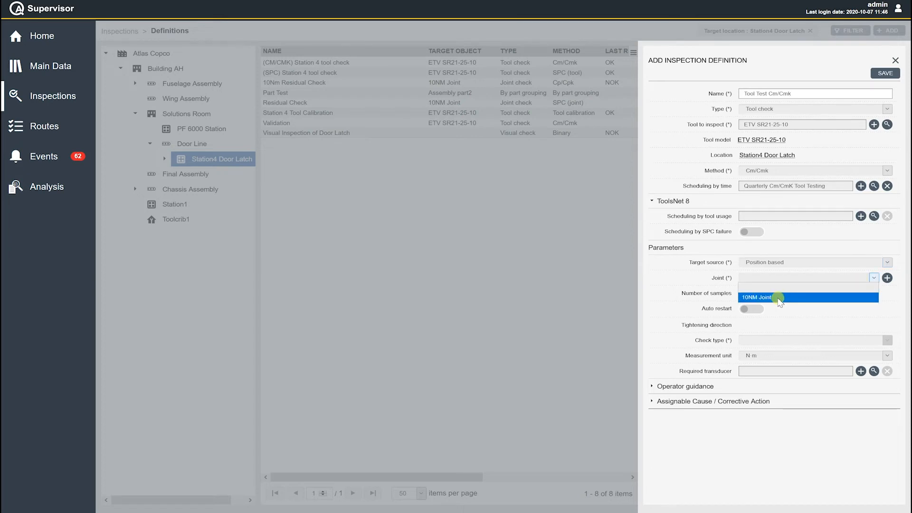
{"action": "left_click", "coordinate": [777, 298]}
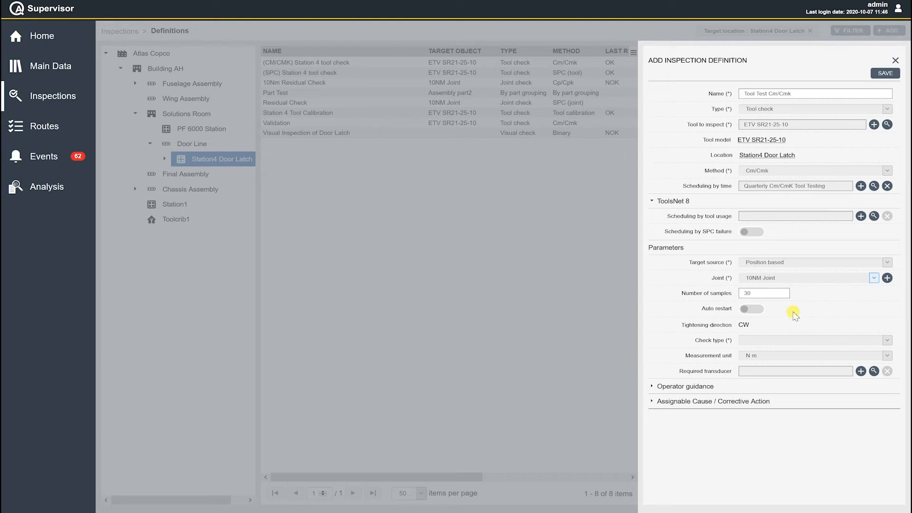
{"action": "left_click", "coordinate": [887, 341]}
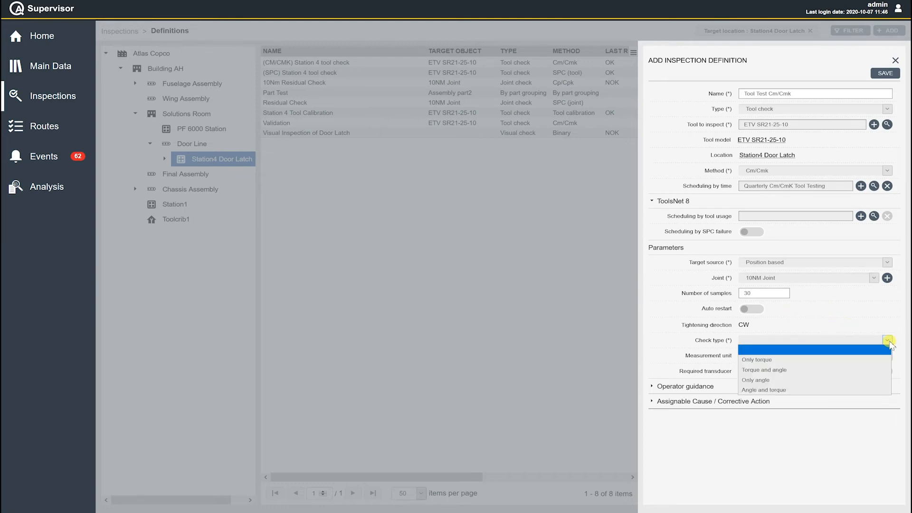
{"action": "left_click", "coordinate": [791, 360]}
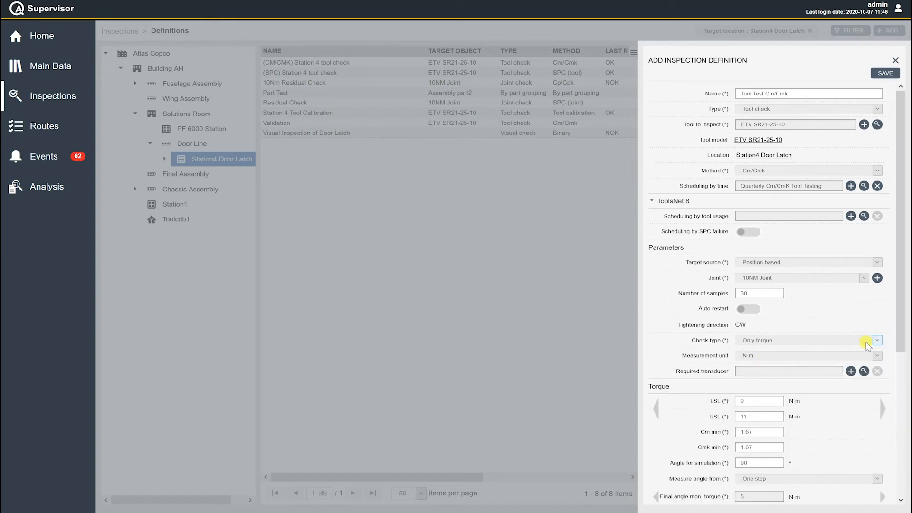
Preview the torque limits as target and percentage tolerance, and return them to LSL and USL.
{"action": "left_click_drag", "start_coordinate": [901, 313], "coordinate": [907, 387]}
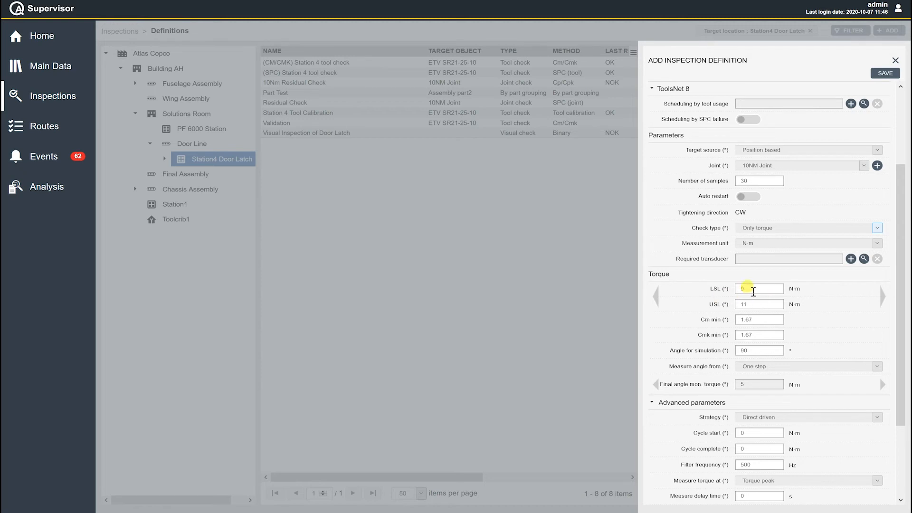
{"action": "left_click", "coordinate": [656, 298]}
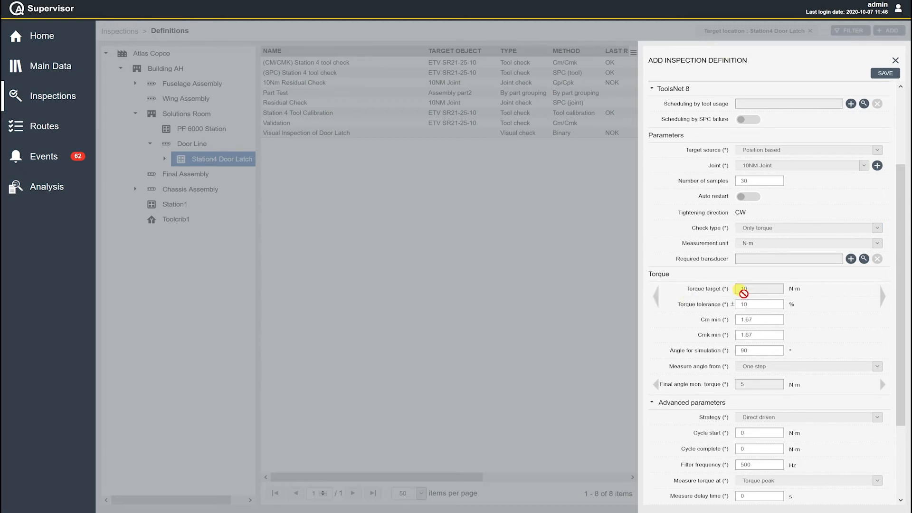
{"action": "left_click", "coordinate": [656, 298]}
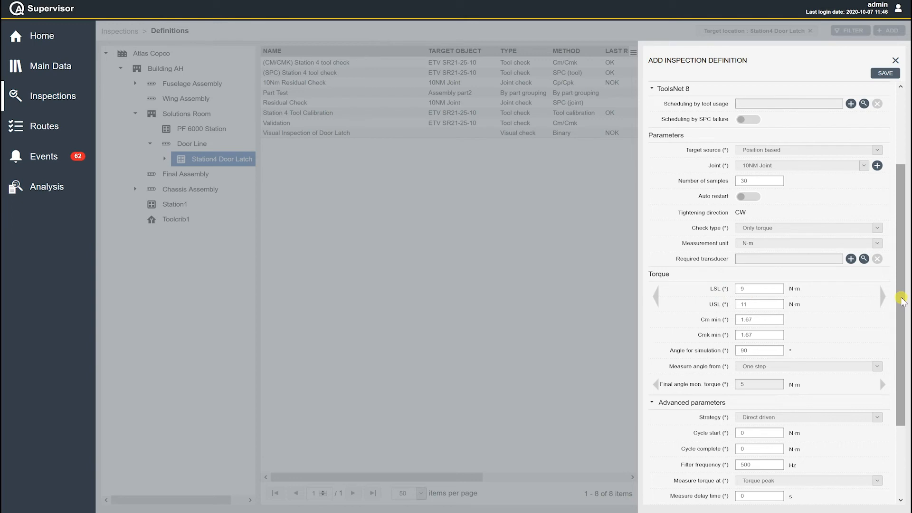
Review the advanced parameters, and expand the Assignable Cause / Corrective Action and Operator guidance sections.
{"action": "left_click_drag", "start_coordinate": [902, 307], "coordinate": [906, 374]}
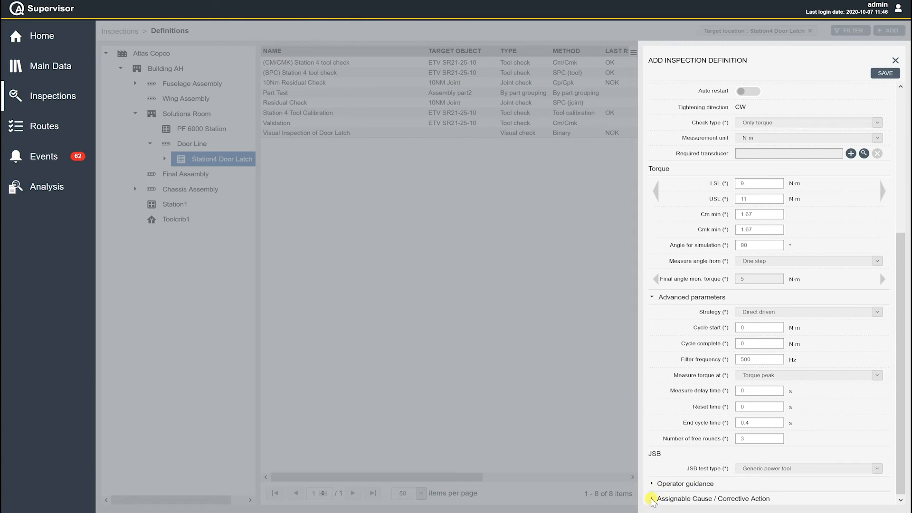
{"action": "left_click_drag", "start_coordinate": [893, 362], "coordinate": [904, 437]}
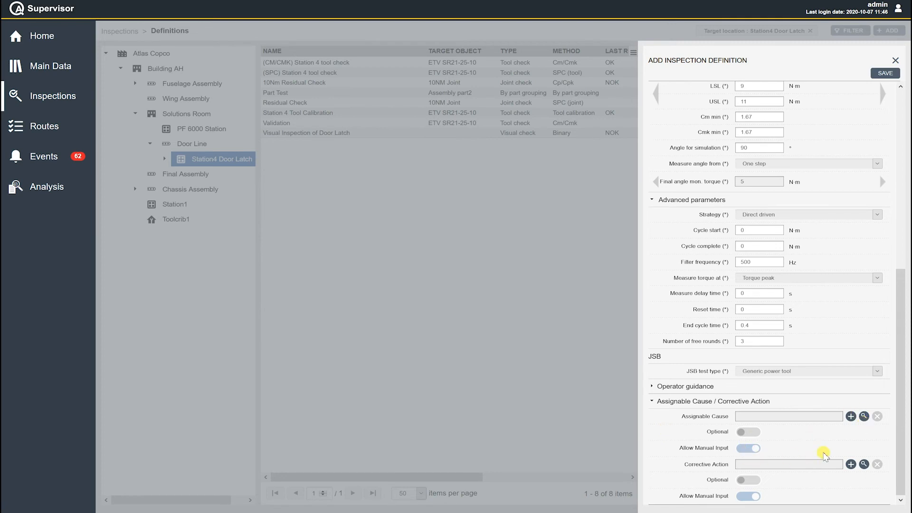
{"action": "left_click", "coordinate": [652, 387]}
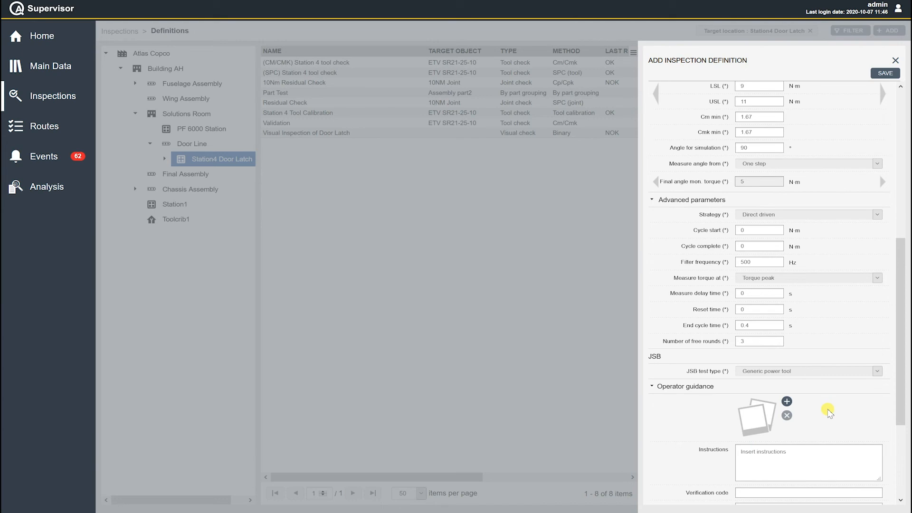
Add the Station 4 Door .JPG picture to the operator guidance and save the inspection definition.
{"action": "scroll", "coordinate": [899, 418], "scroll_direction": "down", "scroll_amount": 3}
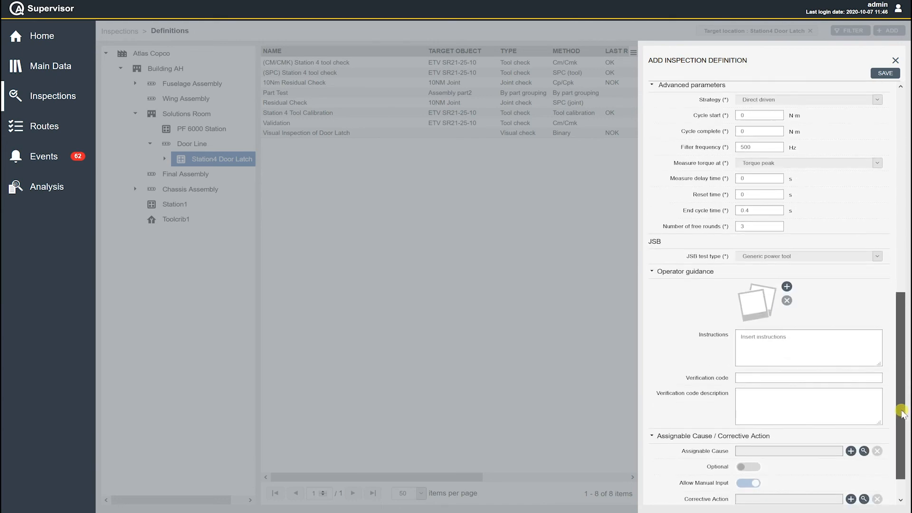
{"action": "left_click", "coordinate": [787, 287]}
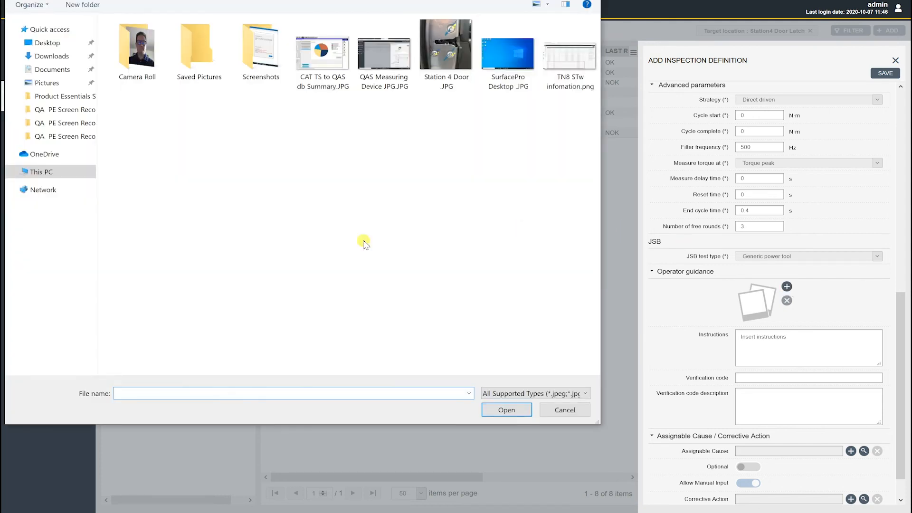
{"action": "left_click", "coordinate": [443, 69]}
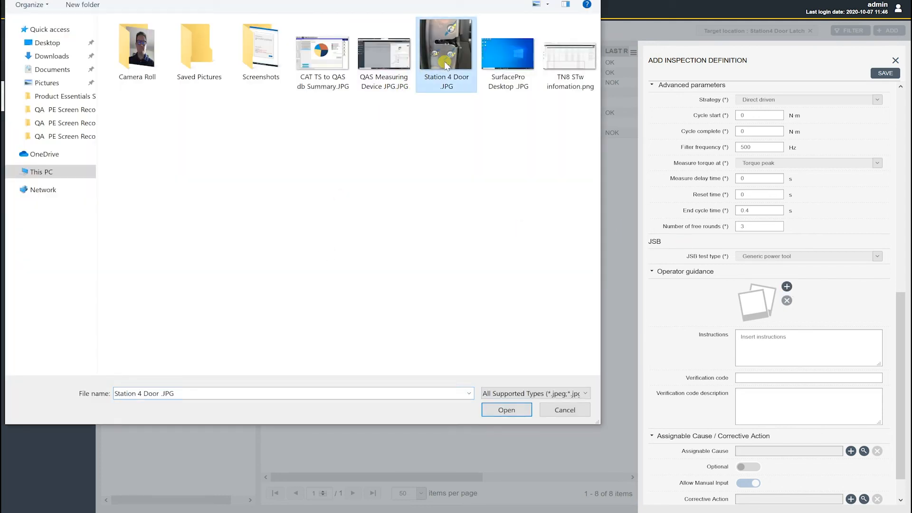
{"action": "left_click", "coordinate": [504, 410]}
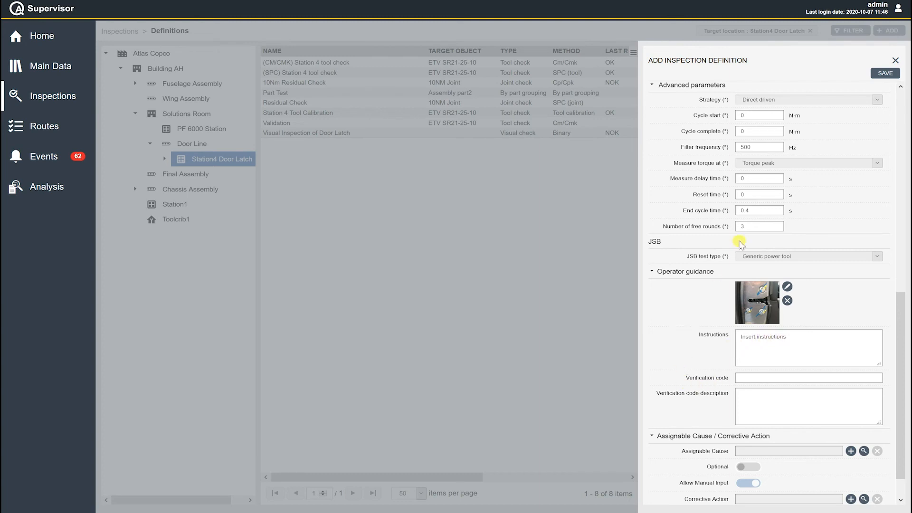
{"action": "left_click", "coordinate": [884, 73]}
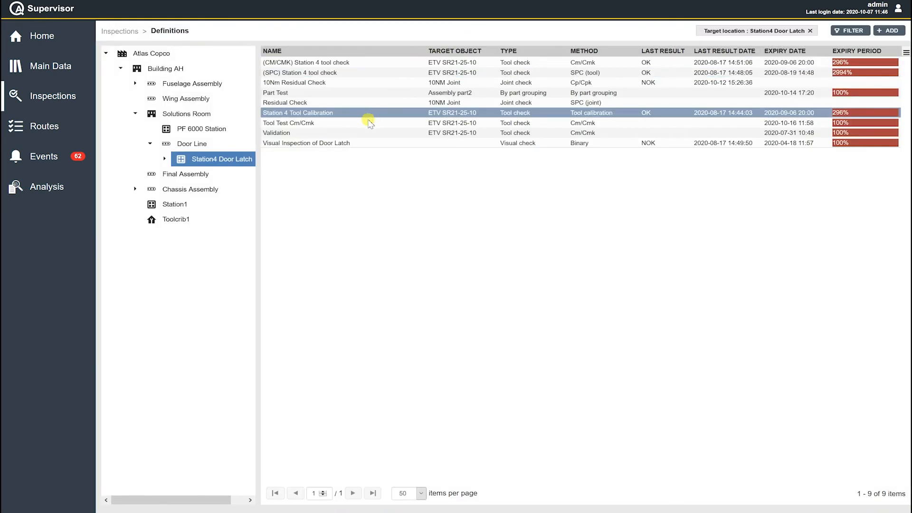
Review the details of the Tool Test Cm/Cmk inspection definition and close them.
{"action": "left_click", "coordinate": [331, 124]}
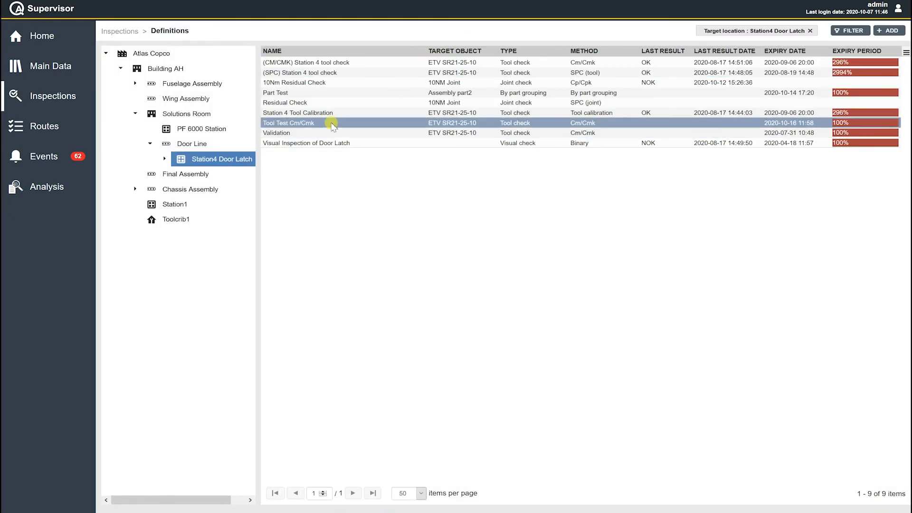
{"action": "left_click", "coordinate": [331, 123]}
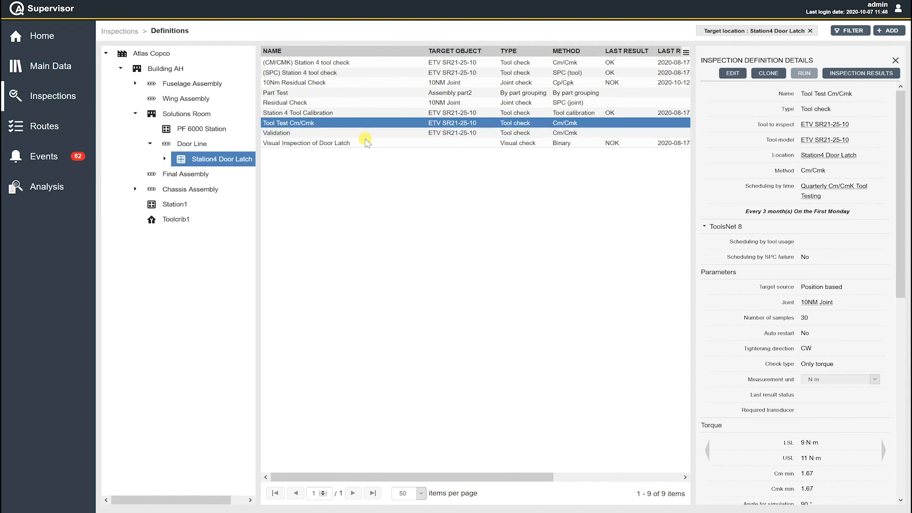
{"action": "left_click", "coordinate": [340, 124]}
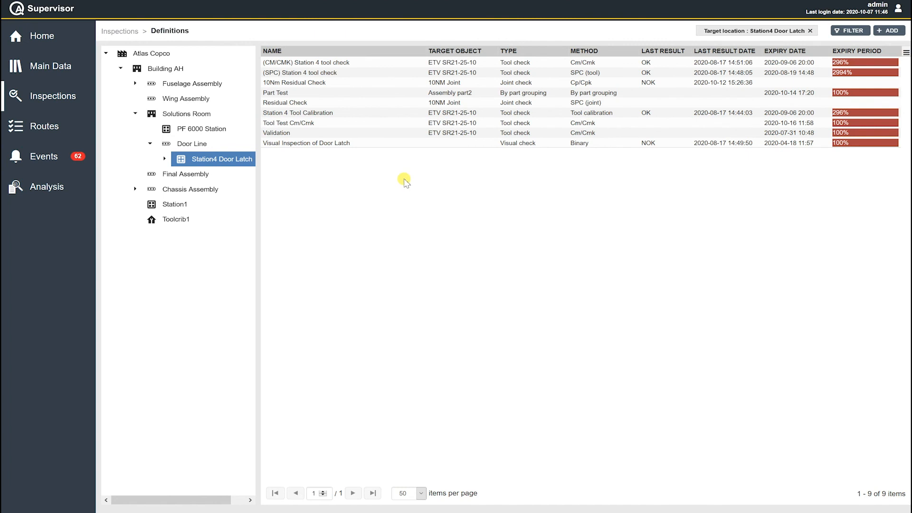